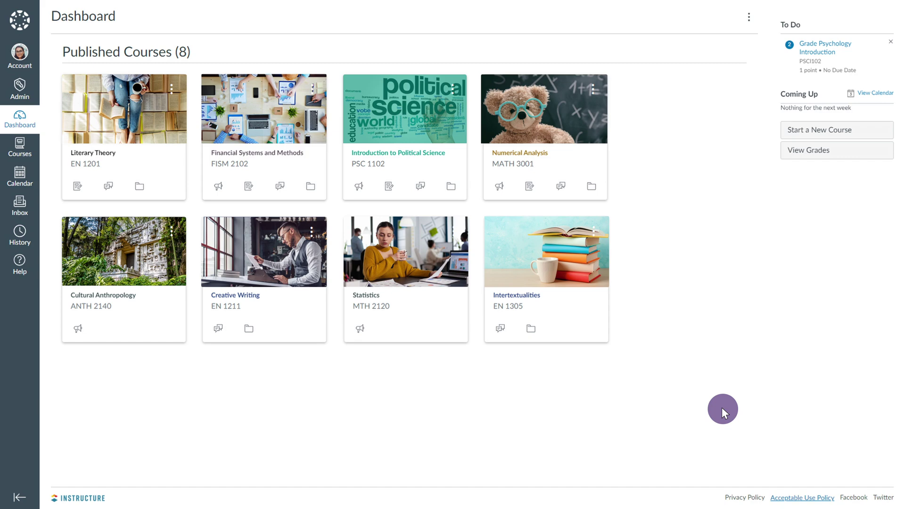
- Open the EN 1201 Literary Theory course from its dashboard card
left_click(124, 131)
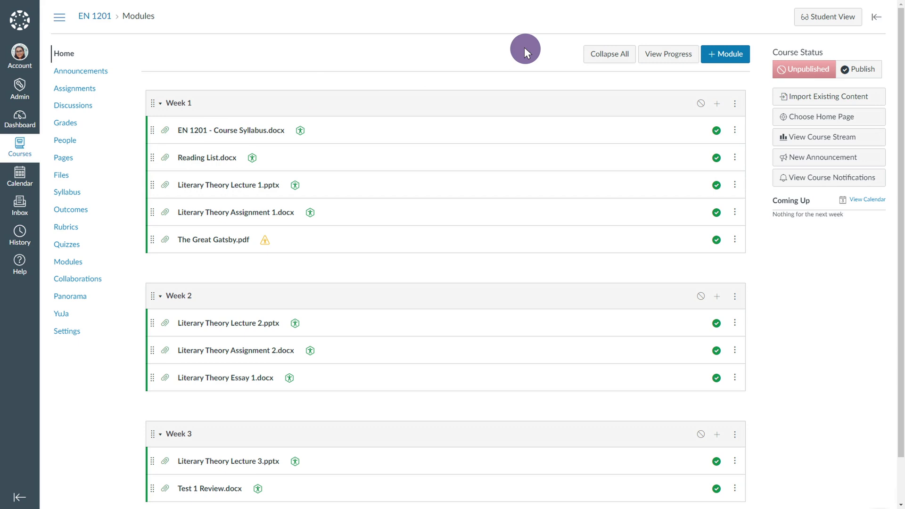
- Start a new EN 1201 discussion and bring up YuJa Media from the editor's YuJa menu
left_click(73, 105)
left_click(842, 54)
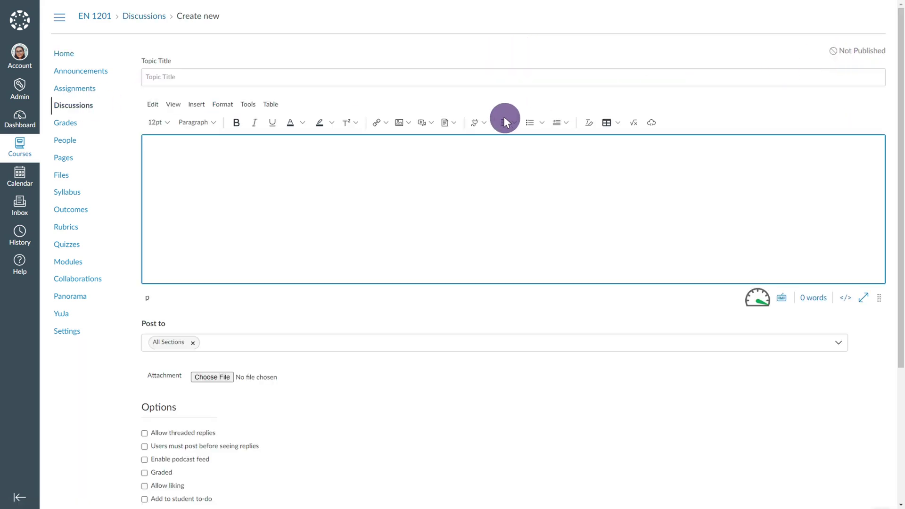
left_click(477, 122)
left_click(496, 139)
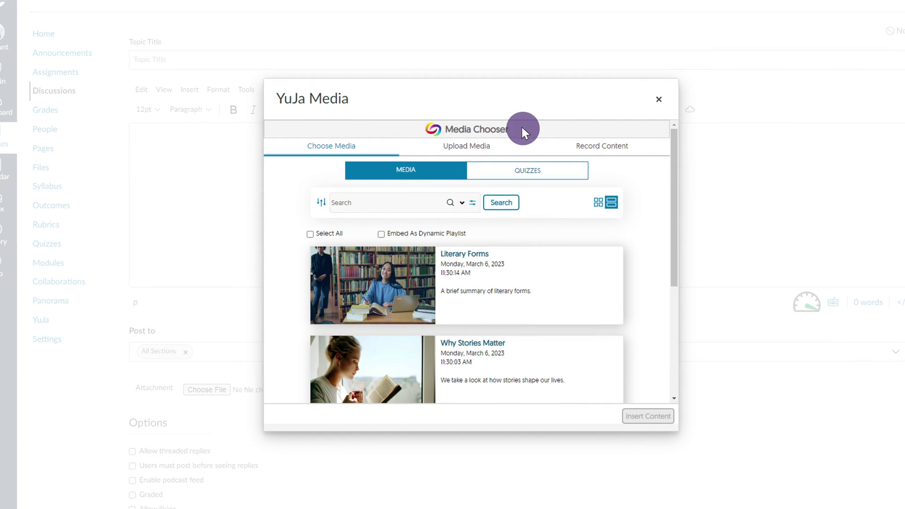
- Search the media library for 'Literary Forms', show filter options, and view the Upload Media tab
left_click(426, 204)
type("Literary Forms")
left_click(499, 202)
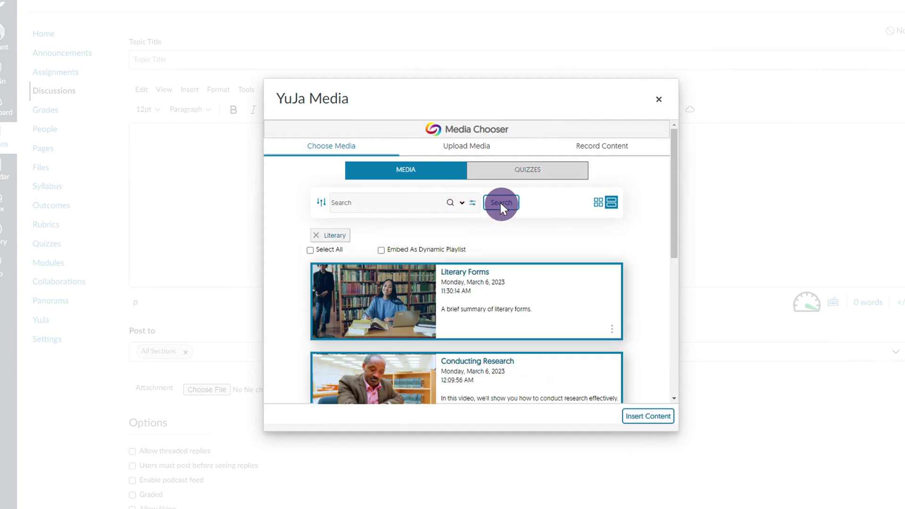
left_click(321, 202)
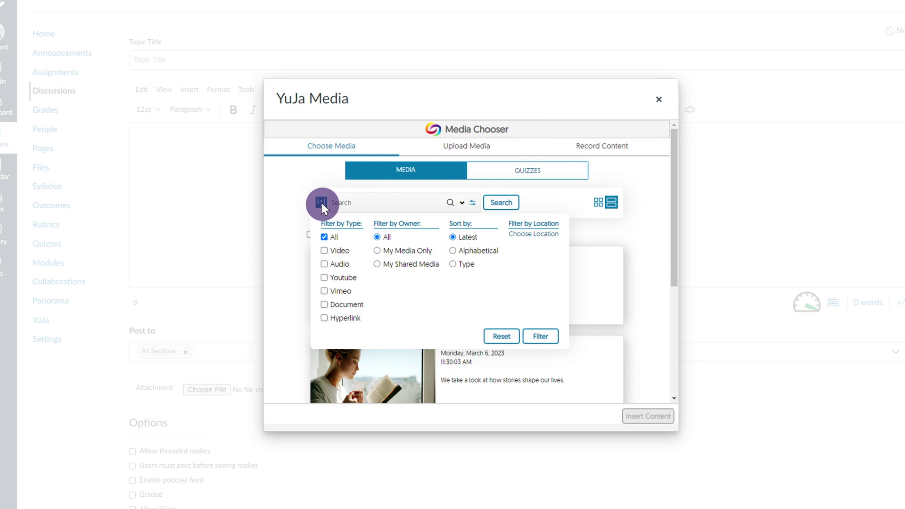
left_click(467, 147)
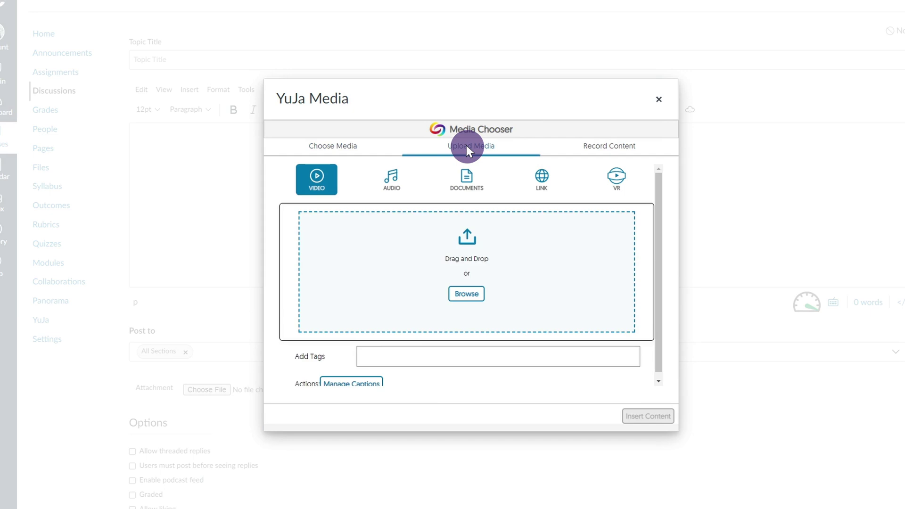
- Start a Browser Capture Studio recording titled 'Literary Theory Presentation'
left_click(610, 147)
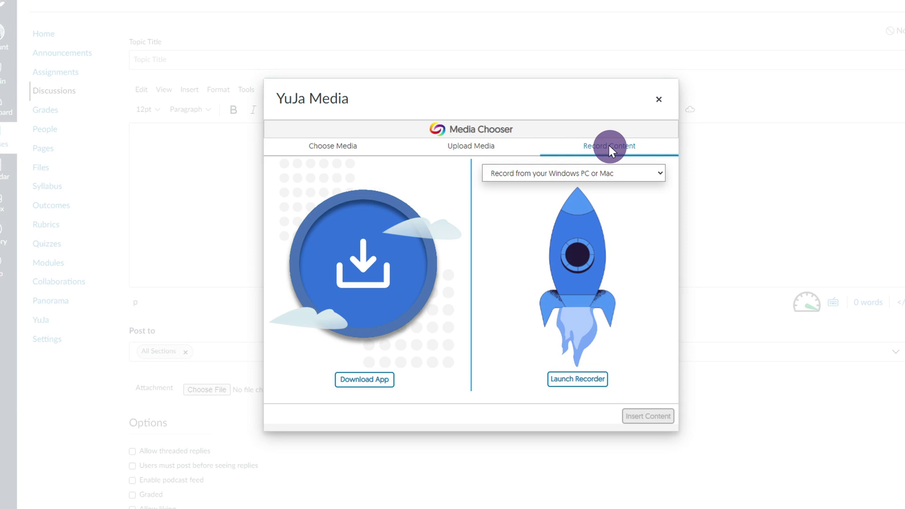
left_click(576, 377)
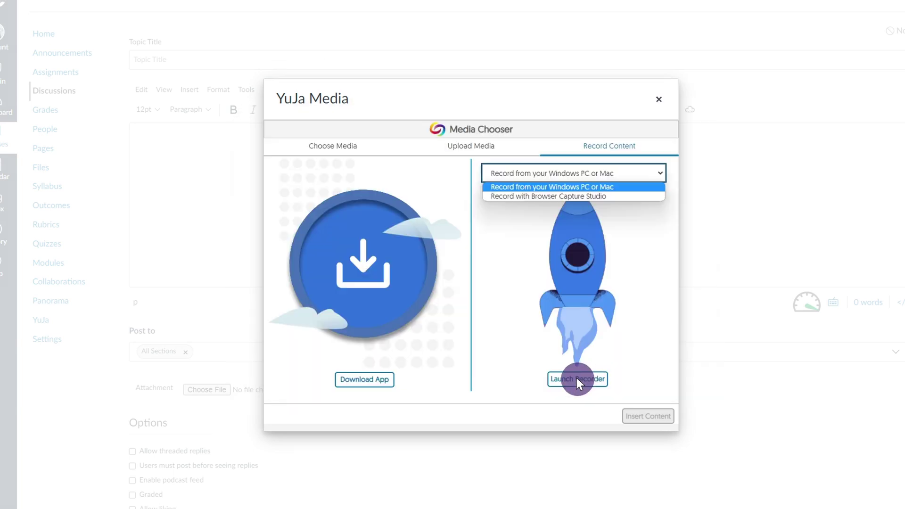
left_click(637, 194)
type("Literary Theory Presentation")
left_click(577, 374)
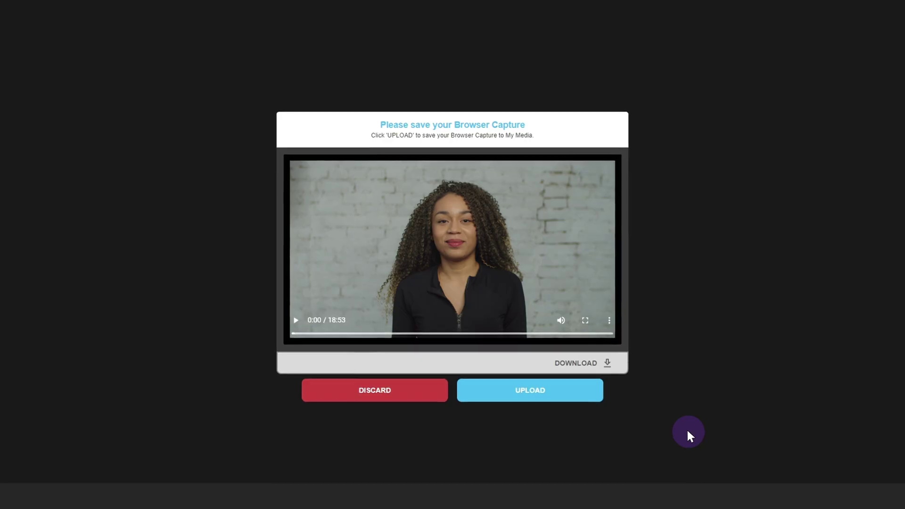
- Upload the recording, embed Literary Forms and Why Stories Matter, and publish the discussion
left_click(530, 392)
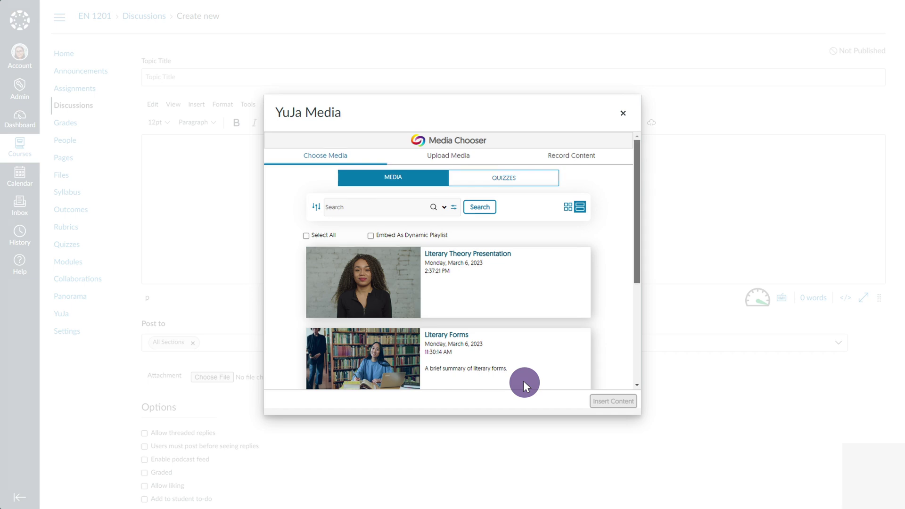
scroll(523, 381, "down", 3)
left_click(523, 261)
left_click(525, 341)
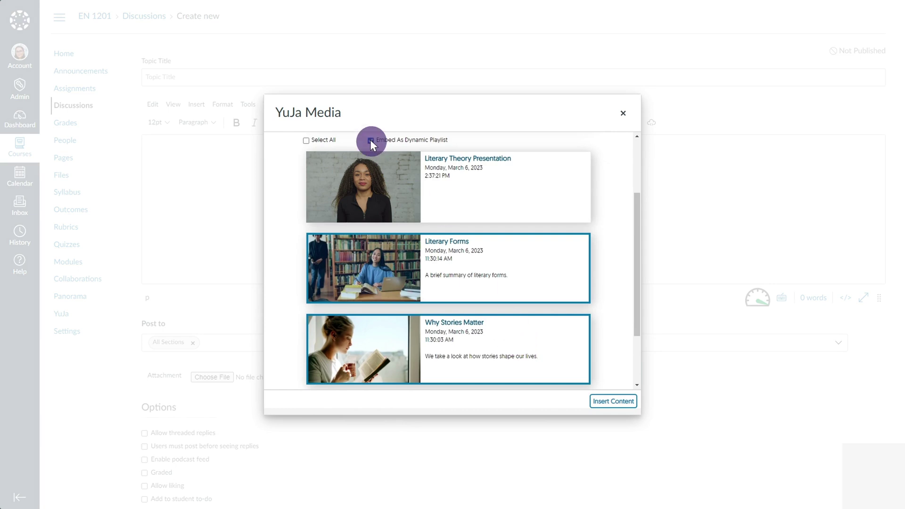
left_click(613, 401)
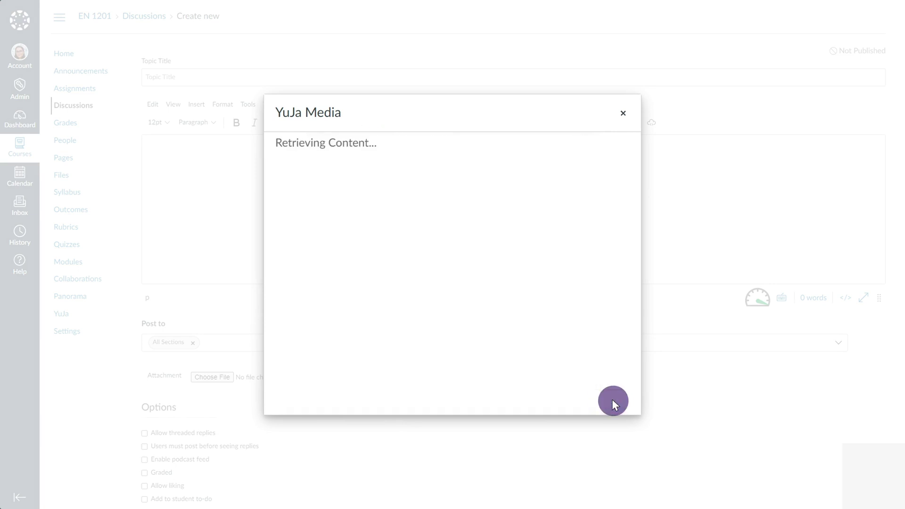
scroll(612, 399, "down", 4)
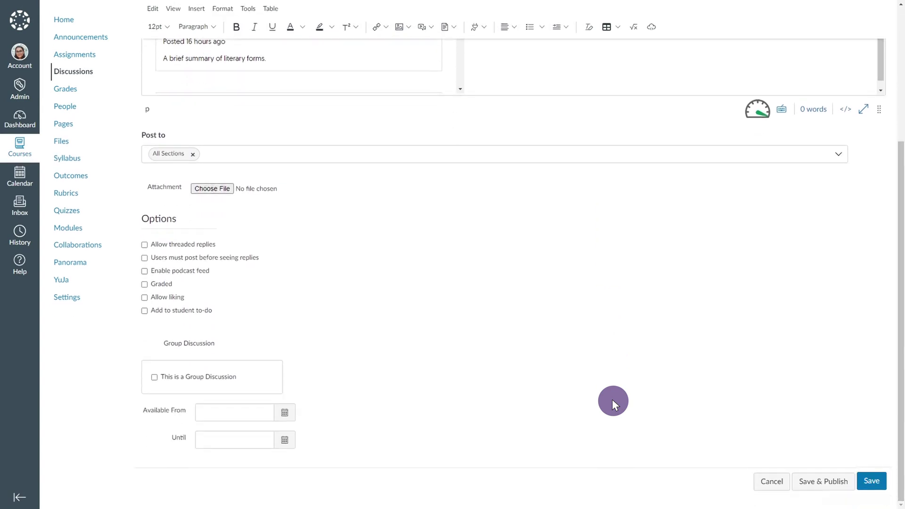
left_click(822, 482)
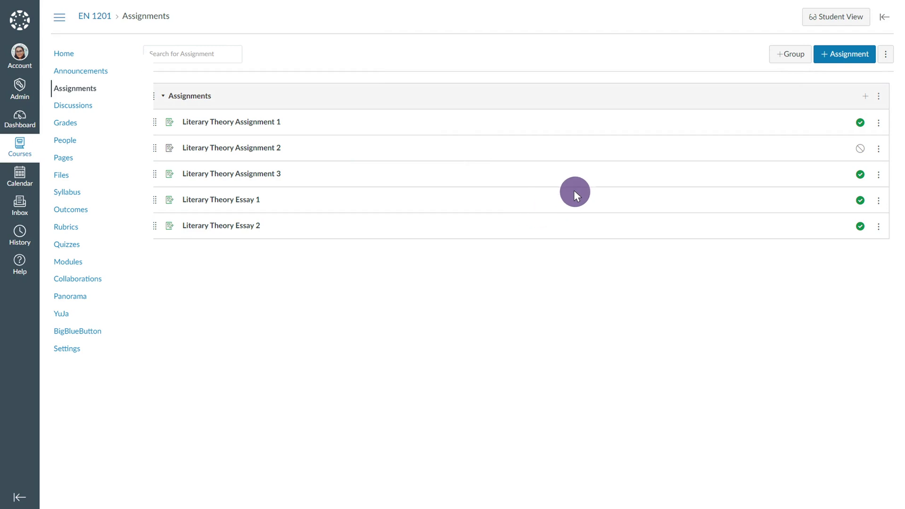
- Create a new assignment named 'Literary Theory' worth 15 points
left_click(844, 53)
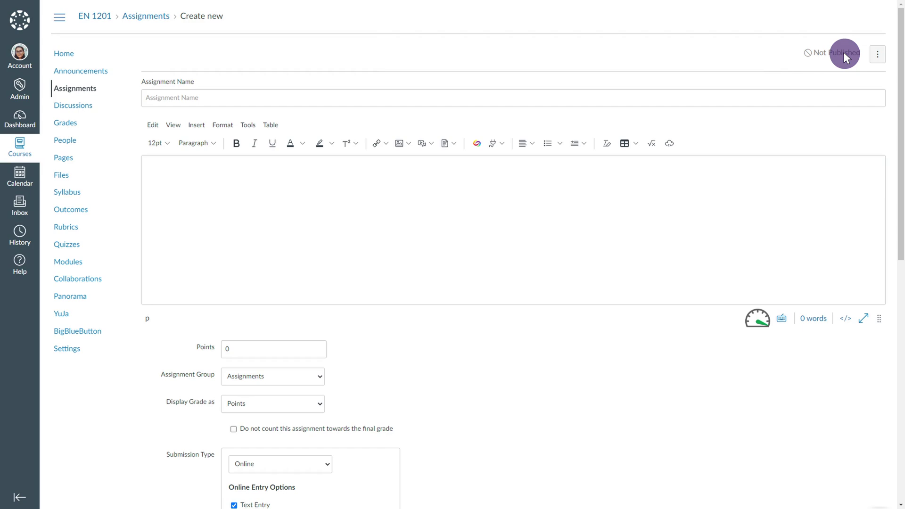
left_click(396, 97)
type("Literary Theory")
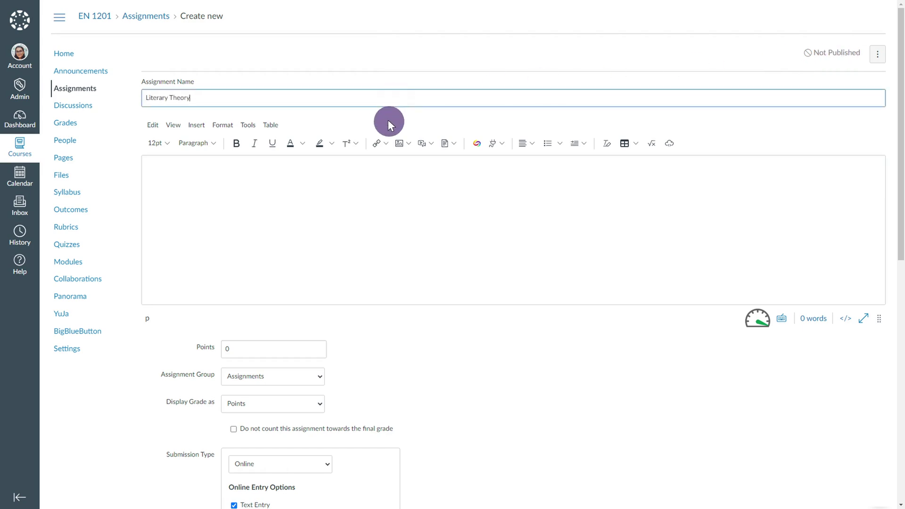
left_click(301, 349)
type("15")
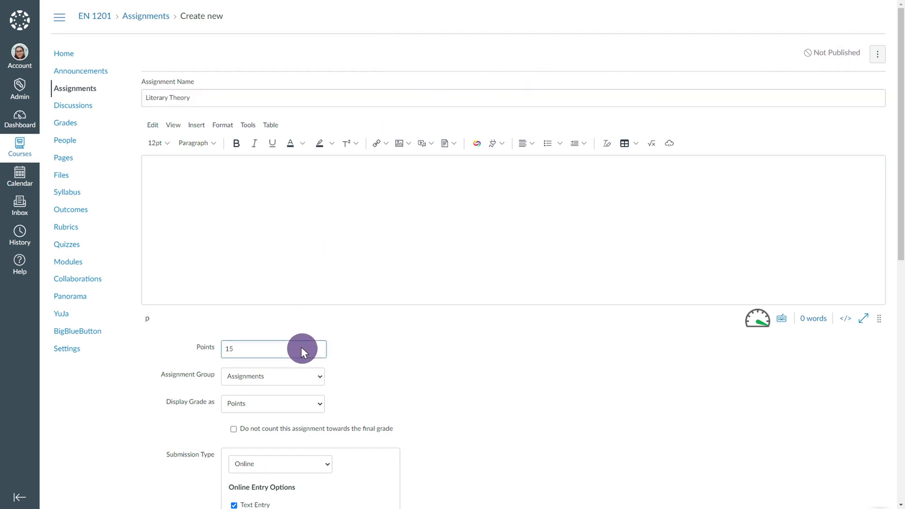
- Set the submission type to External Tool and bring up the tool list
scroll(301, 347, "down", 9)
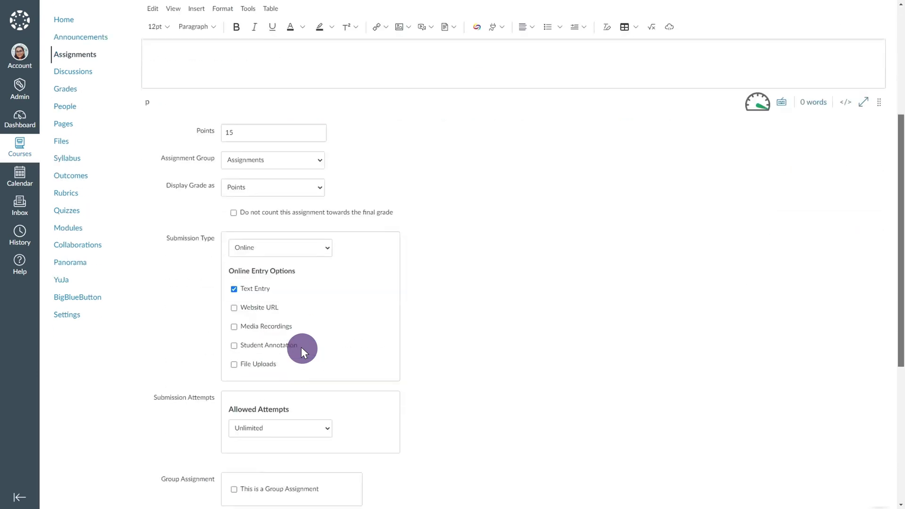
left_click(327, 25)
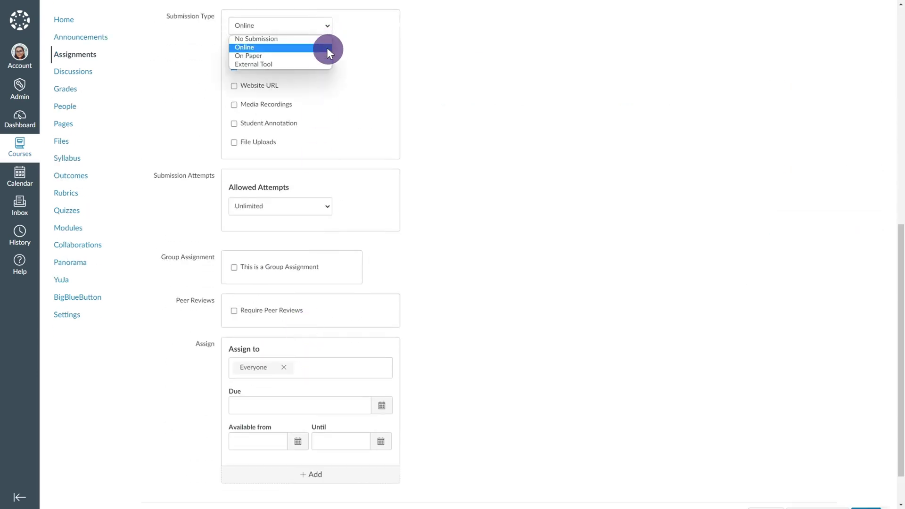
left_click(327, 63)
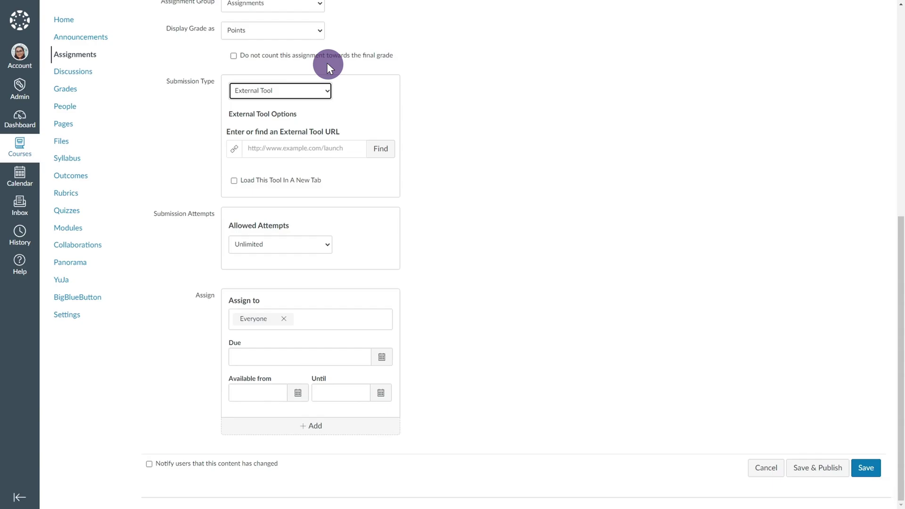
left_click(380, 147)
- Link the assignment to the YuJa video quiz 'Understanding Literary Theory'
scroll(450, 249, "down", 3)
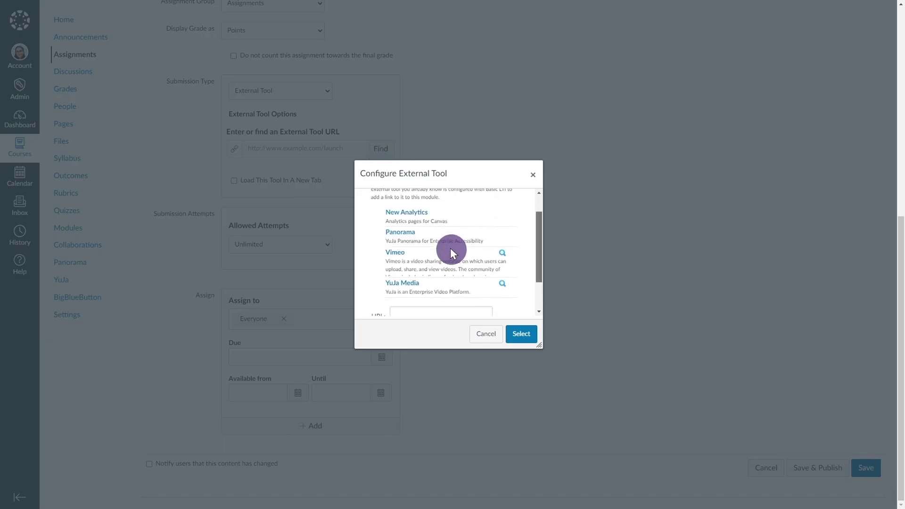
left_click(401, 238)
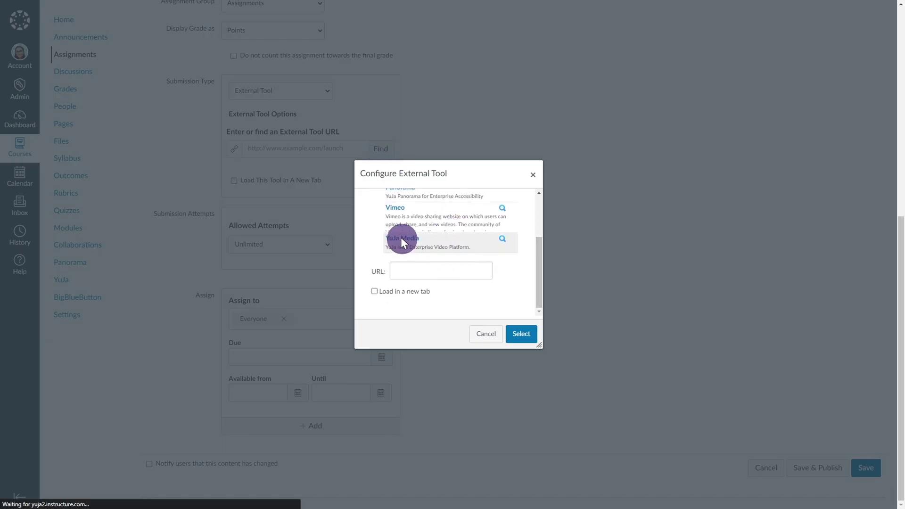
left_click(521, 334)
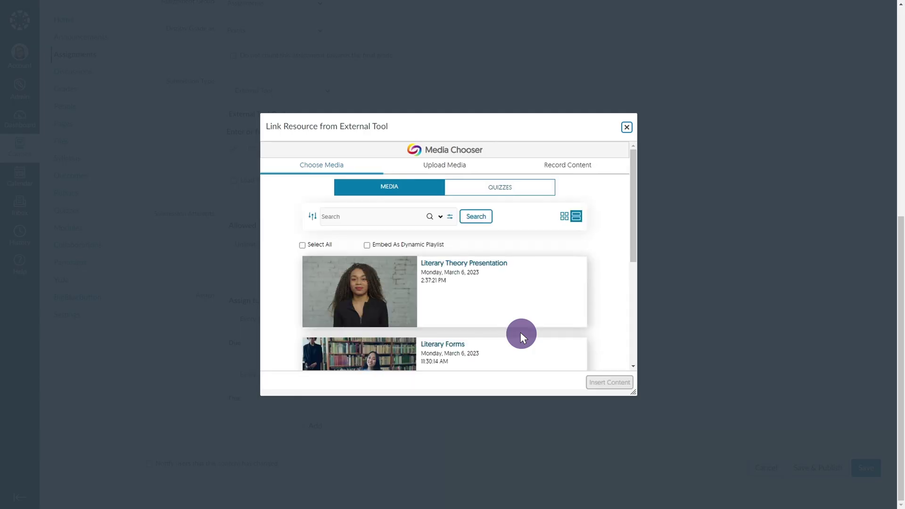
left_click(499, 187)
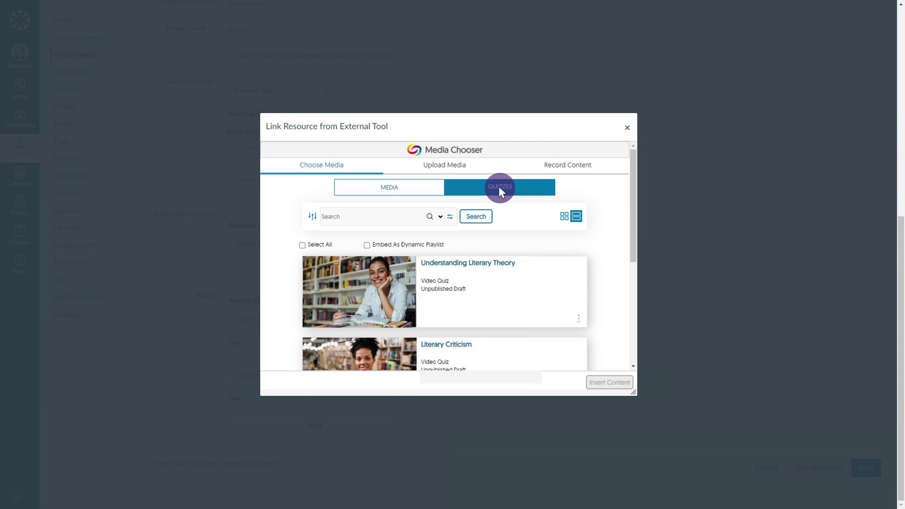
left_click(488, 292)
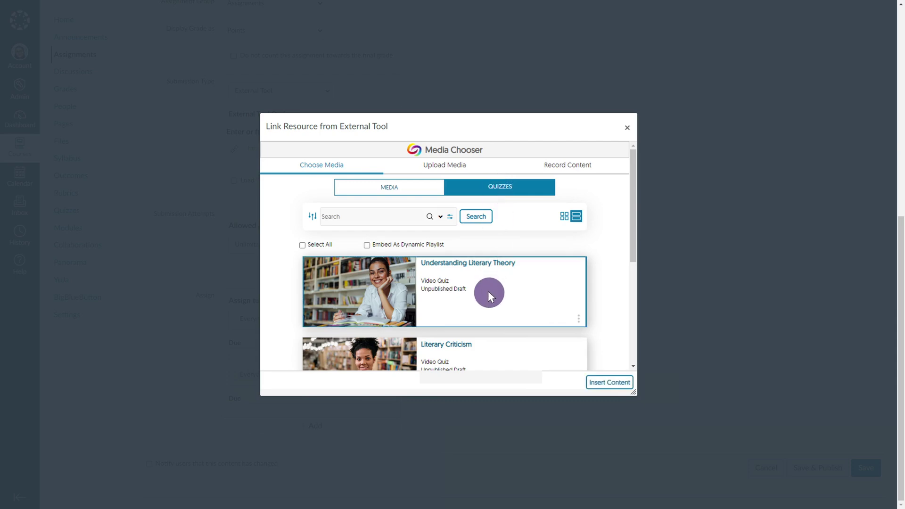
left_click(608, 383)
left_click(520, 333)
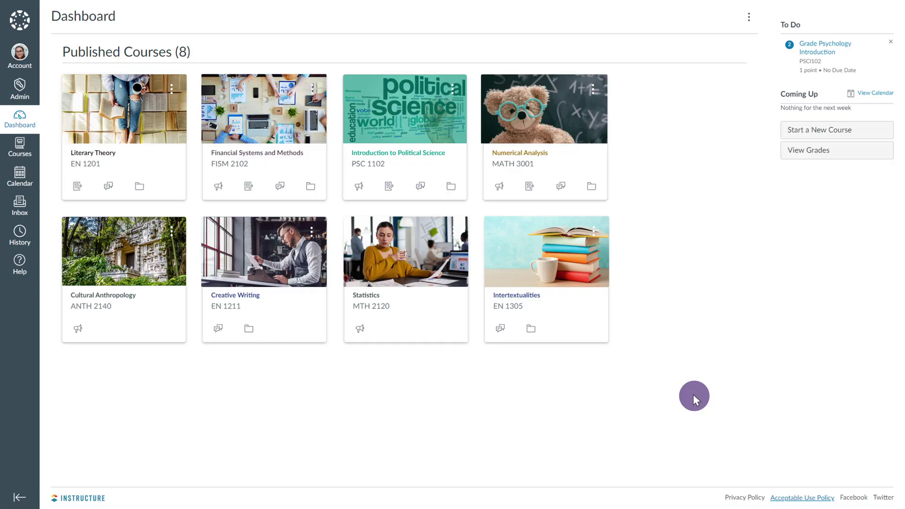
- Reopen the Literary Theory course from the dashboard and go to its Grades
left_click(127, 103)
left_click(64, 122)
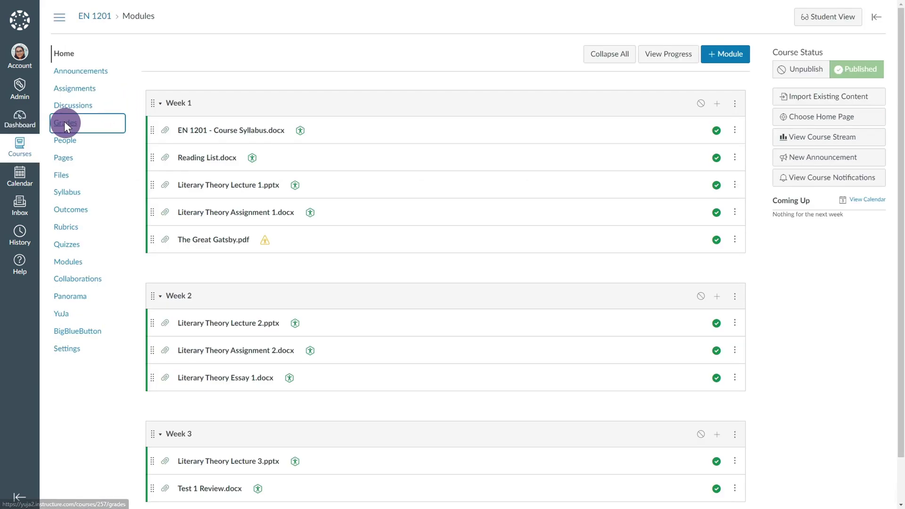